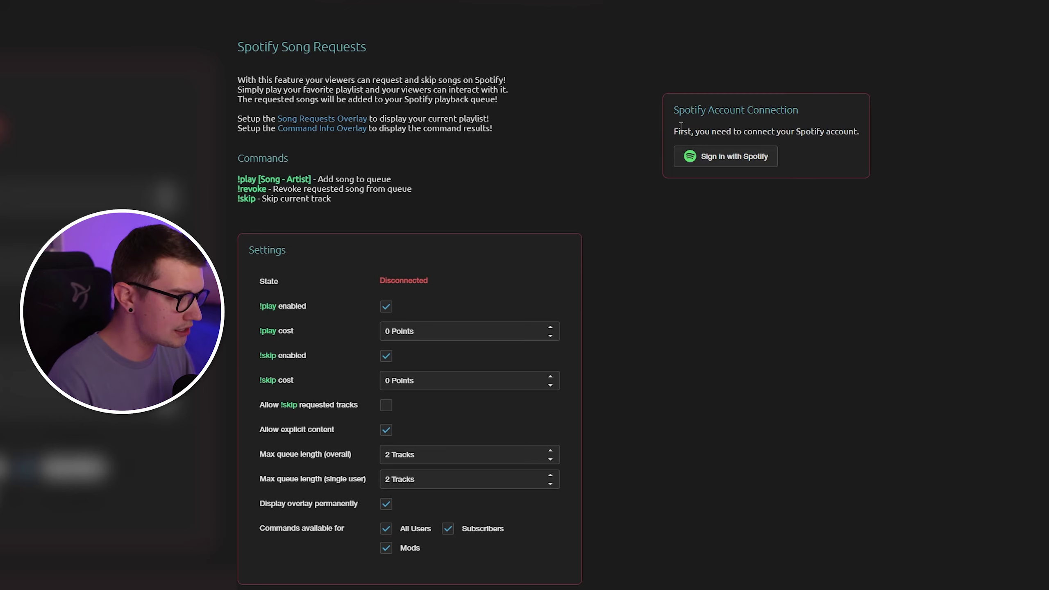
Step: Try to connect the Spotify account for song requests and dismiss the resulting notice
left_click(719, 161)
scroll(746, 395, "down", 5)
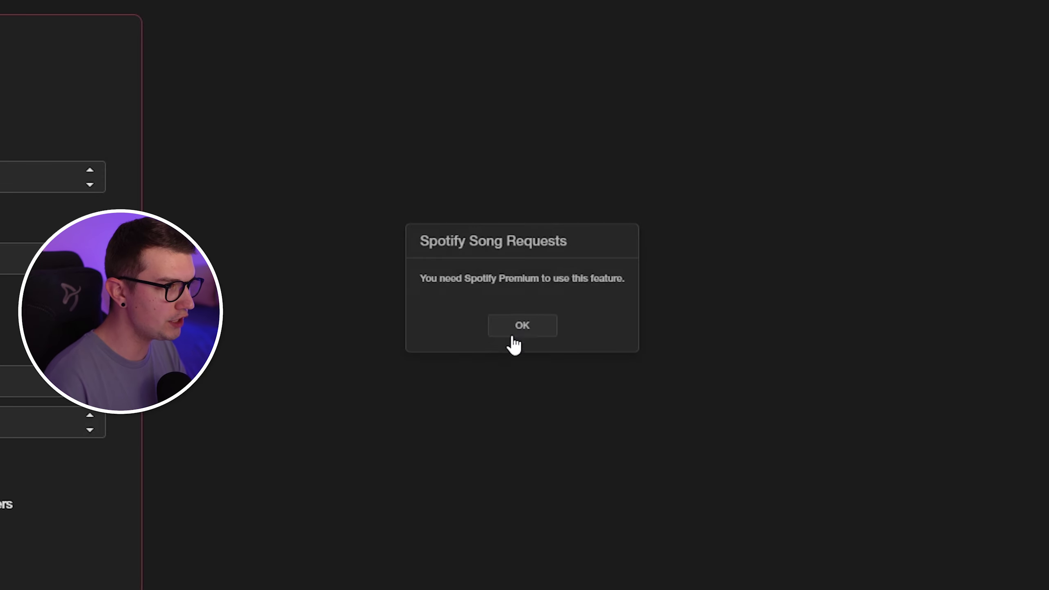
left_click(513, 339)
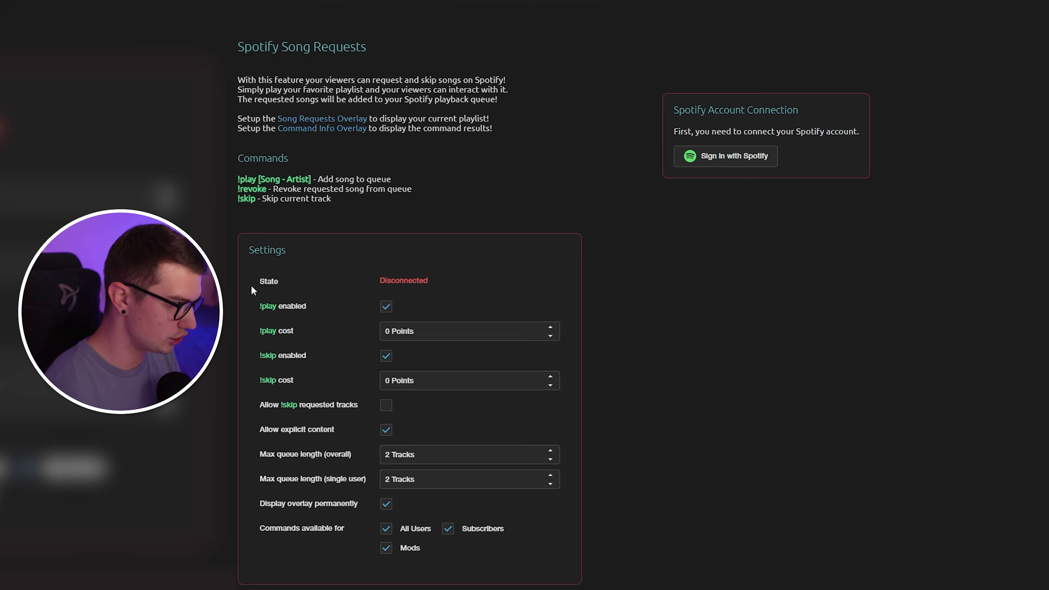
Step: Review the Spotify song request settings, including connection state, command costs, queue lengths and the user groups allowed to use commands
scroll(314, 260, "down", 1)
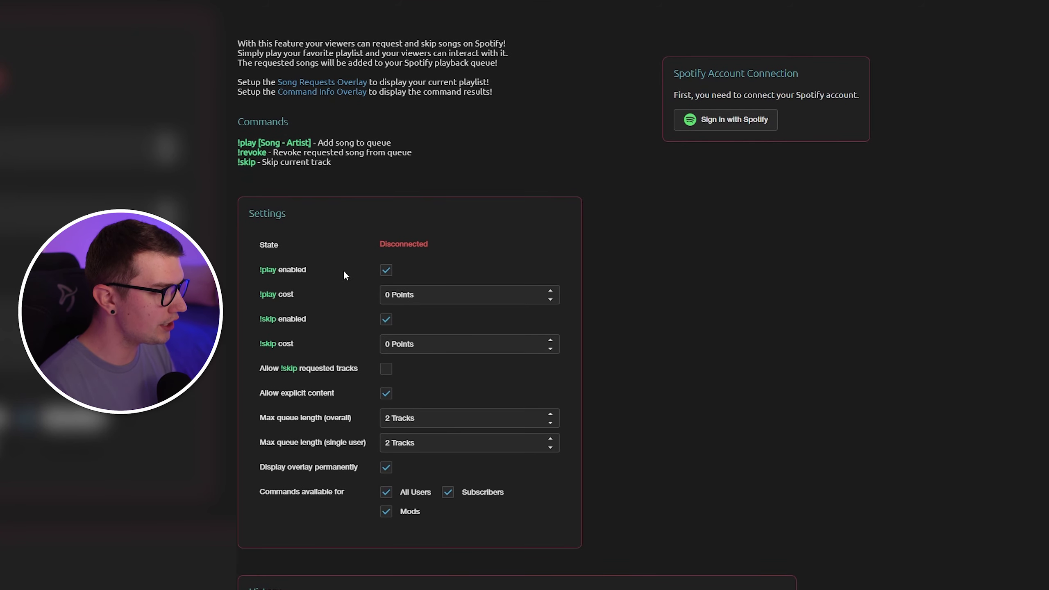
left_click_drag(377, 245, 445, 244)
left_click(445, 244)
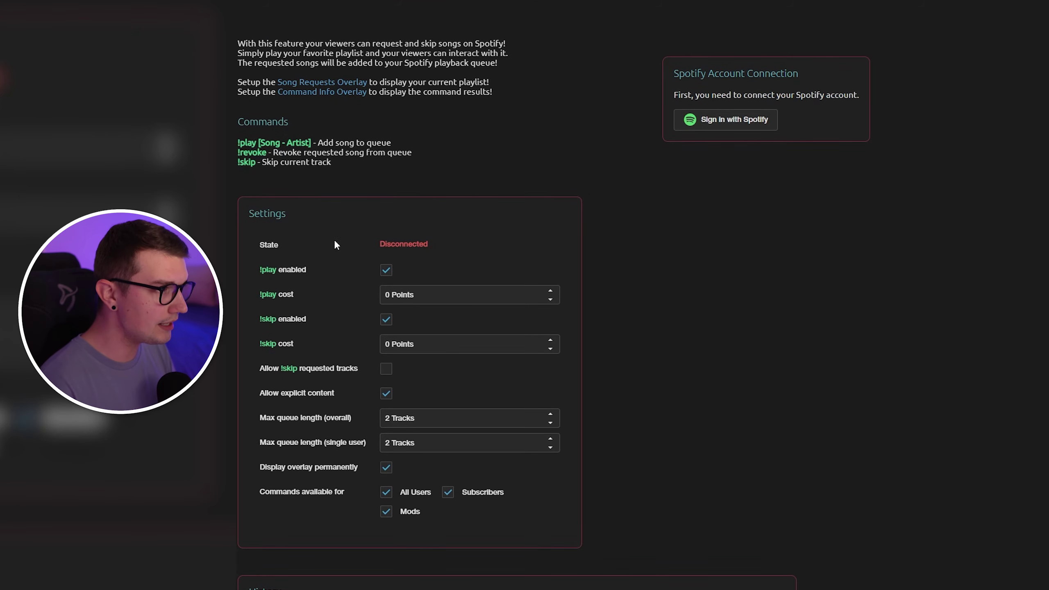
left_click_drag(374, 245, 469, 253)
left_click(470, 252)
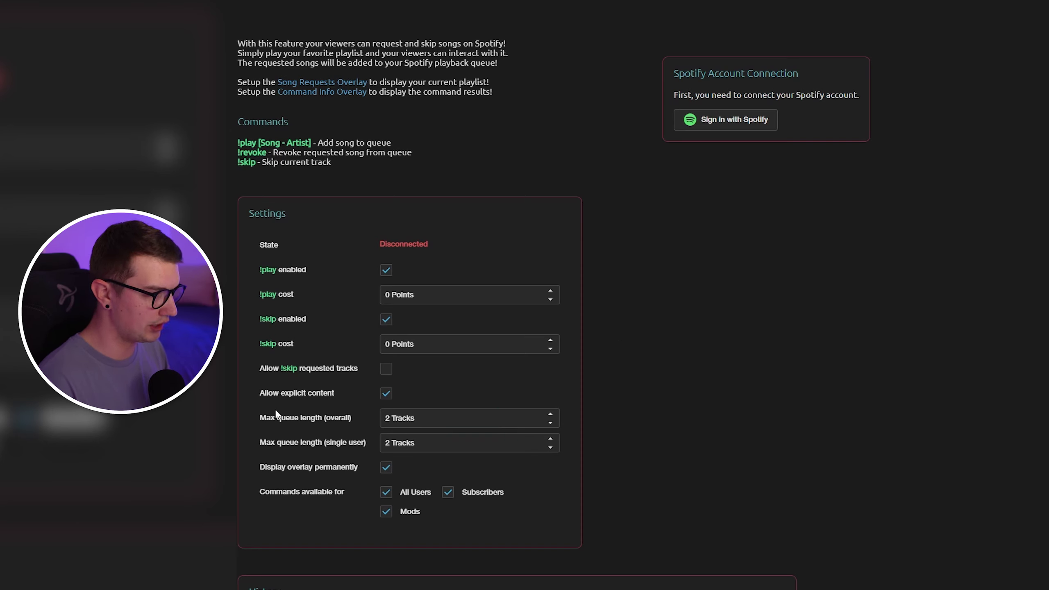
scroll(508, 411, "up", 1)
scroll(508, 415, "down", 1)
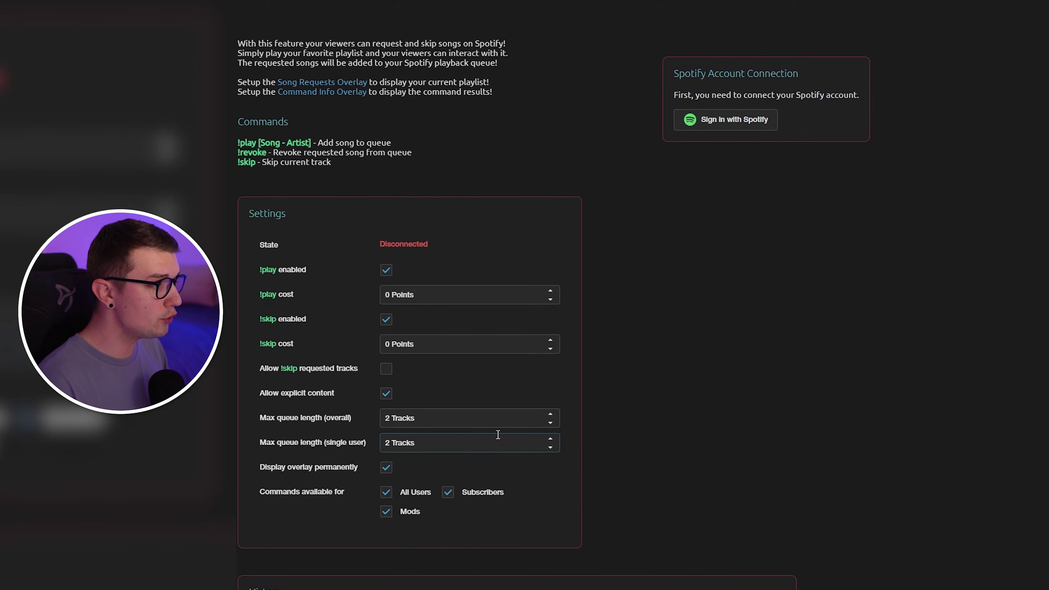
scroll(498, 434, "up", 1)
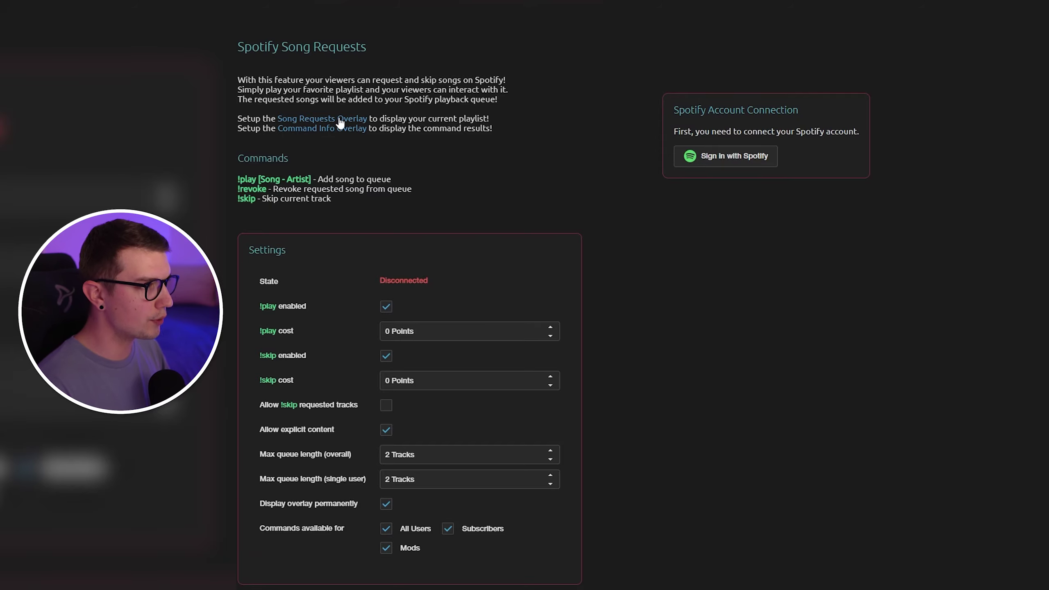
Step: Open the Song Requests Overlay setup and copy the Song Requests widget URL
left_click(323, 124)
scroll(421, 169, "down", 10)
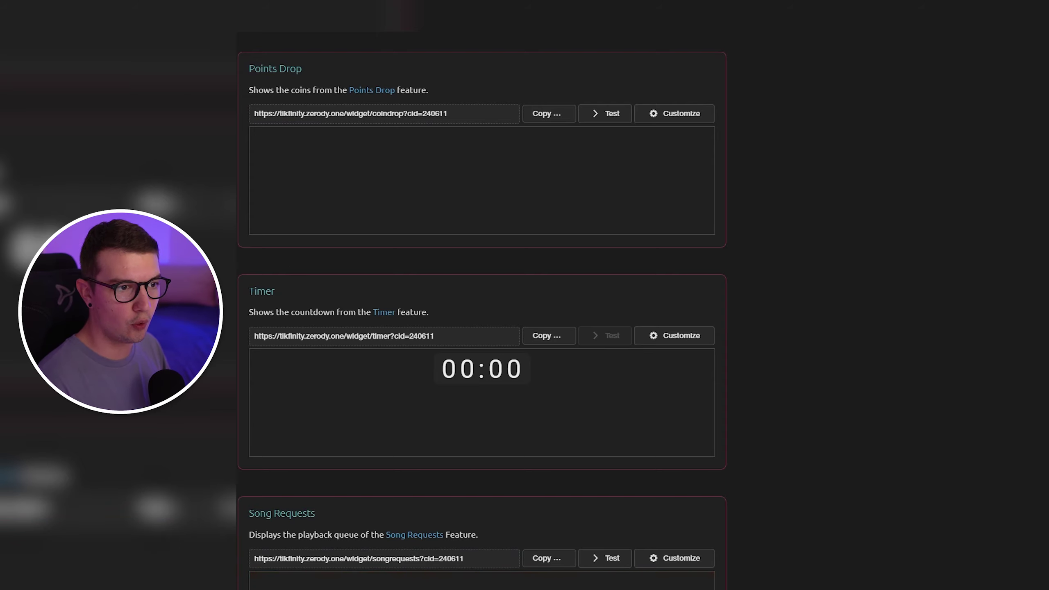
scroll(533, 476, "down", 3)
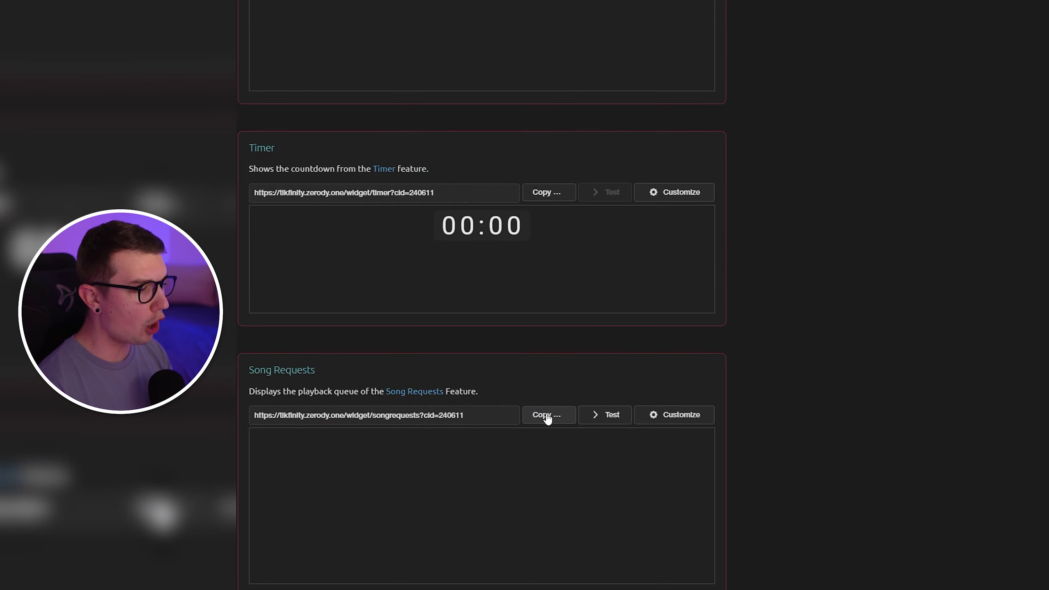
left_click(547, 415)
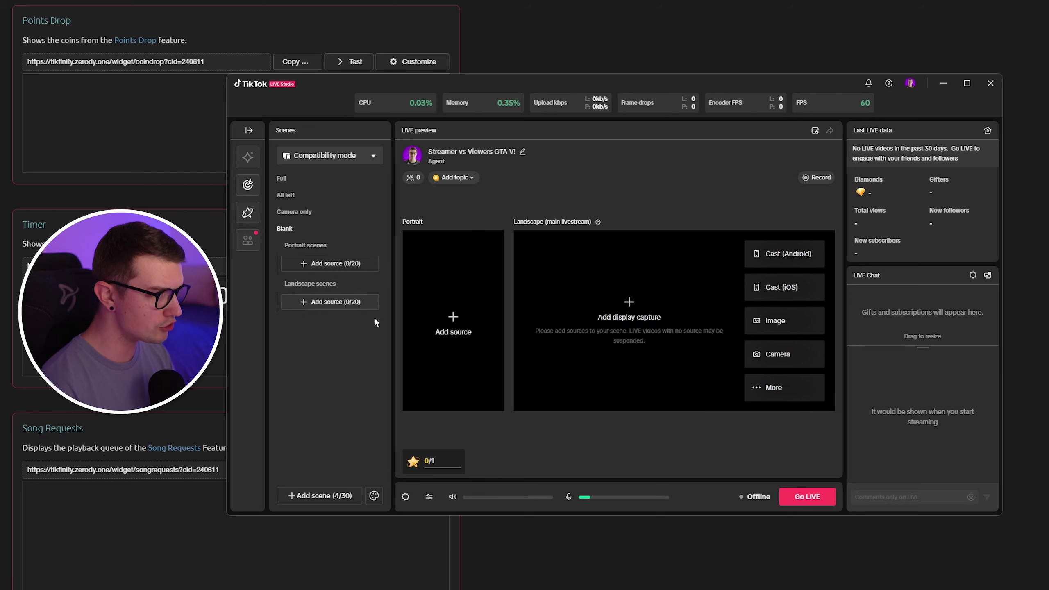
Step: In TikTok LIVE Studio, add the copied Song Requests URL as a link source synced to landscape, and move it up in the portrait preview
left_click(334, 264)
left_click(464, 234)
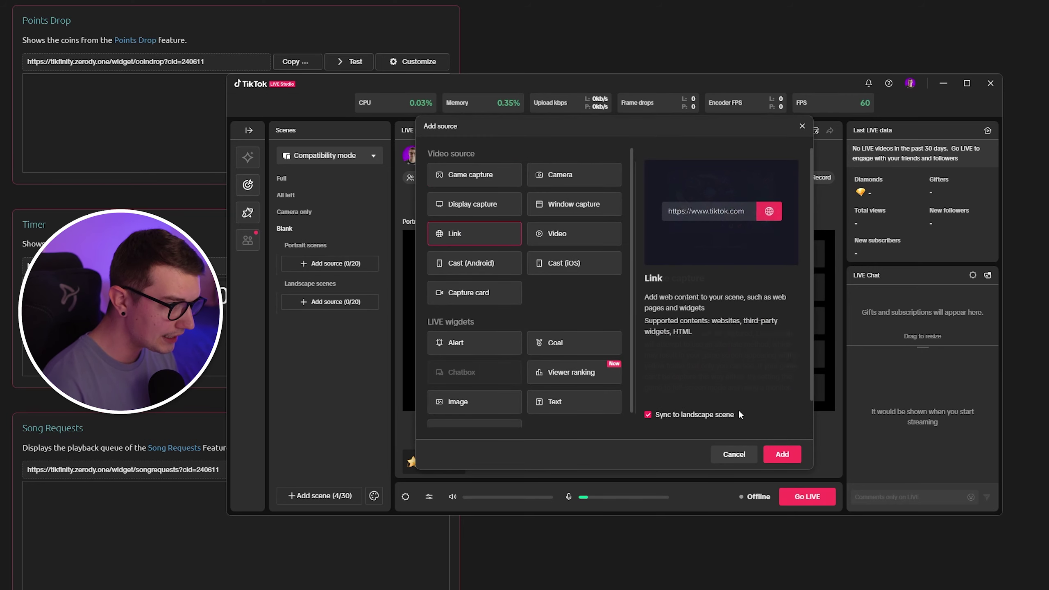
left_click(781, 454)
left_click(500, 235)
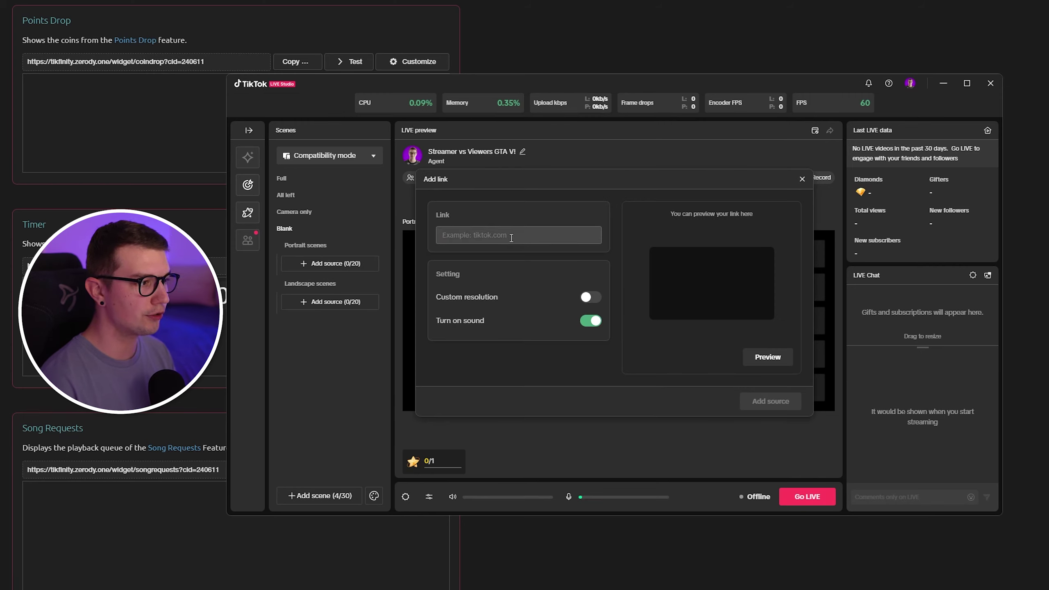
key("ctrl+v")
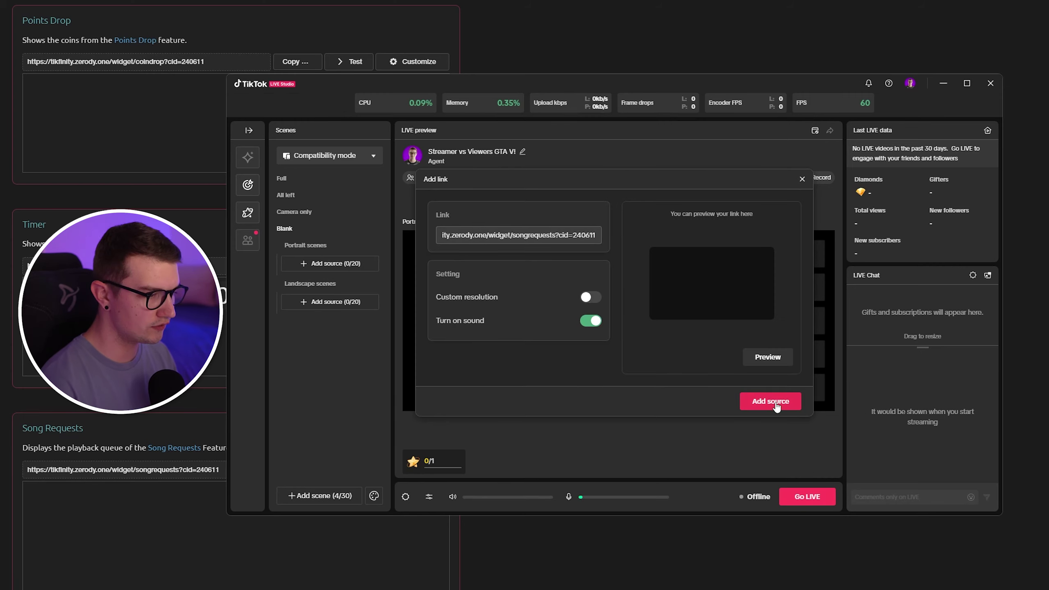
left_click(774, 404)
left_click_drag(453, 321, 452, 254)
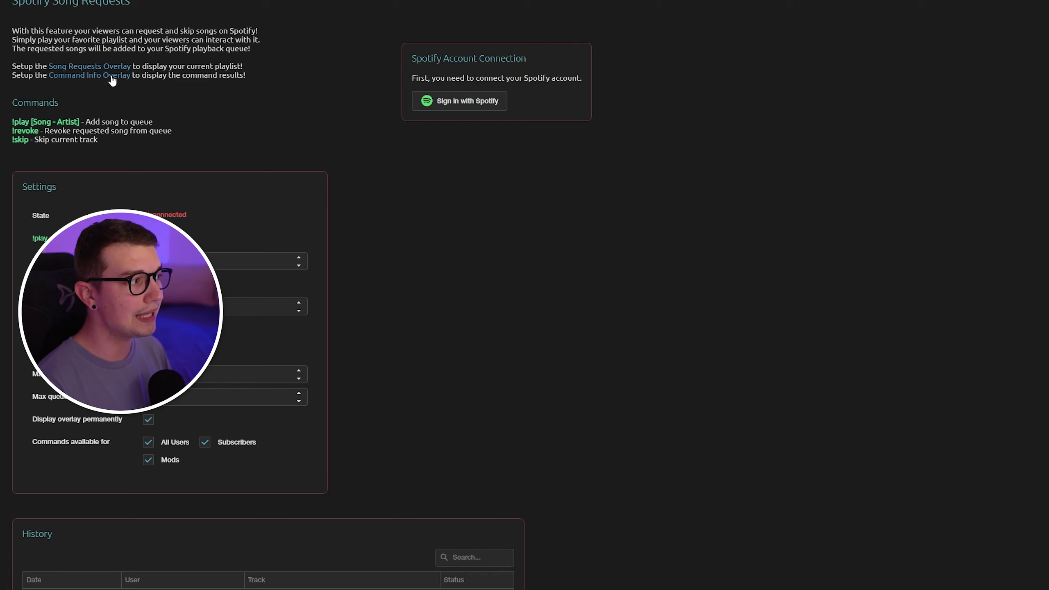
Step: Open the Command Info Overlay setup from the song requests page and copy the Command Info Screen widget URL
left_click_drag(145, 74, 216, 76)
left_click(167, 76)
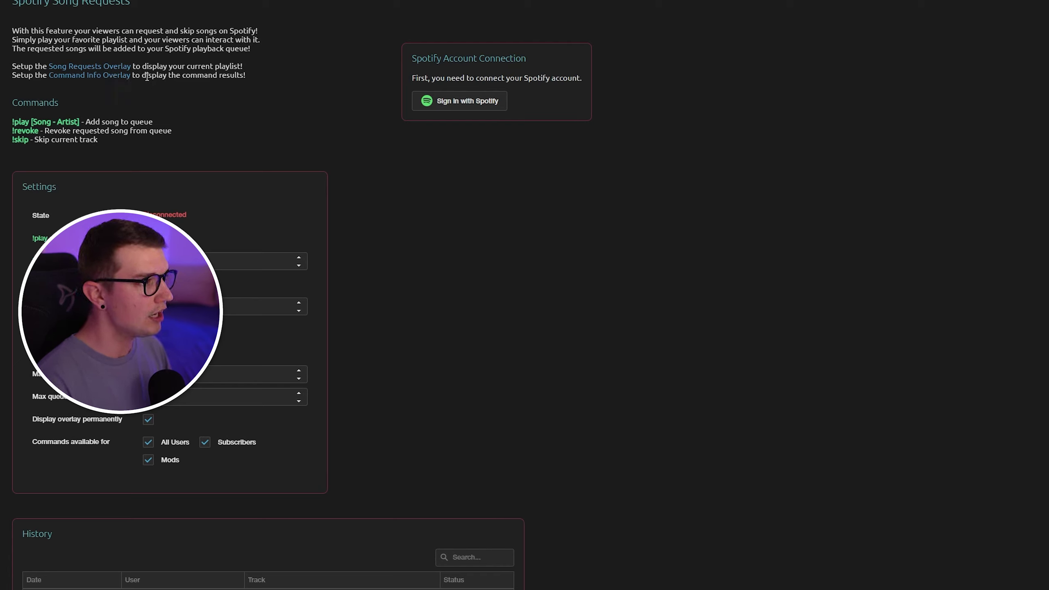
left_click(110, 76)
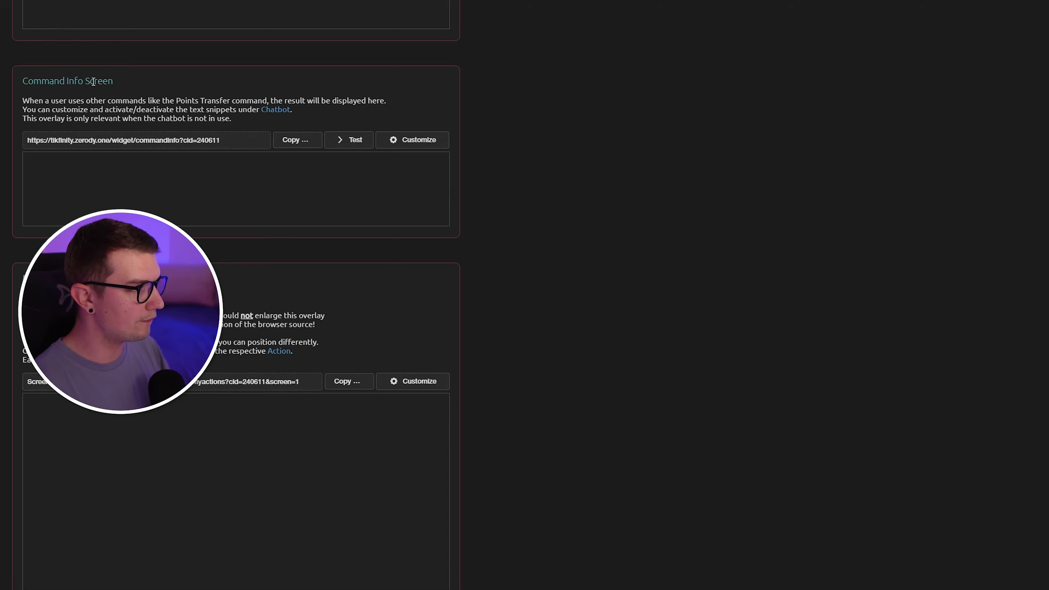
left_click(294, 145)
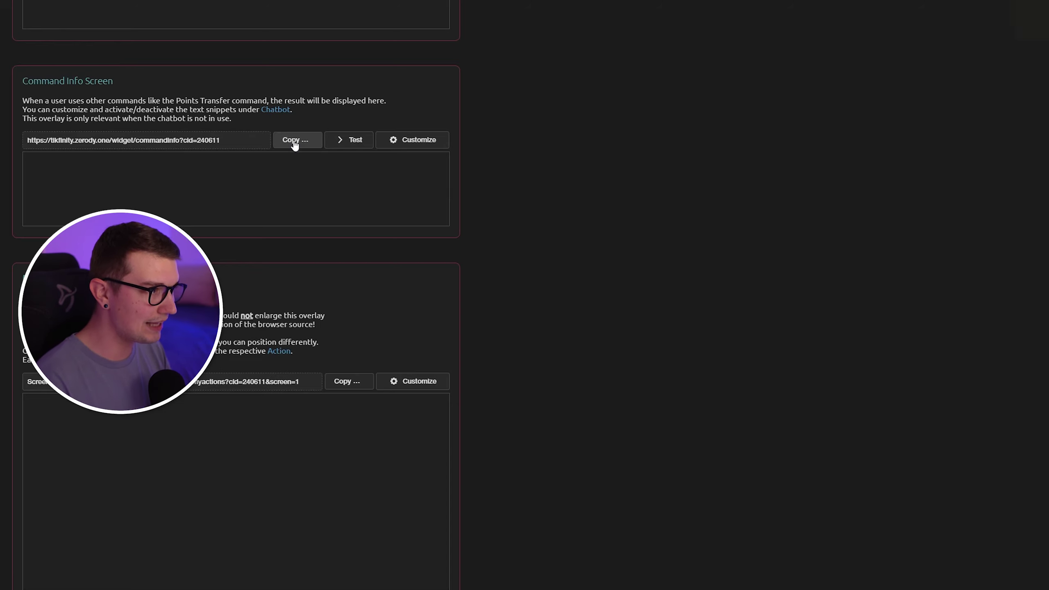
Step: In TikTok LIVE Studio, add the copied Command Info URL as a second portrait link source and place it near the portrait preview's upper-left corner
key("alt+Tab")
left_click(418, 371)
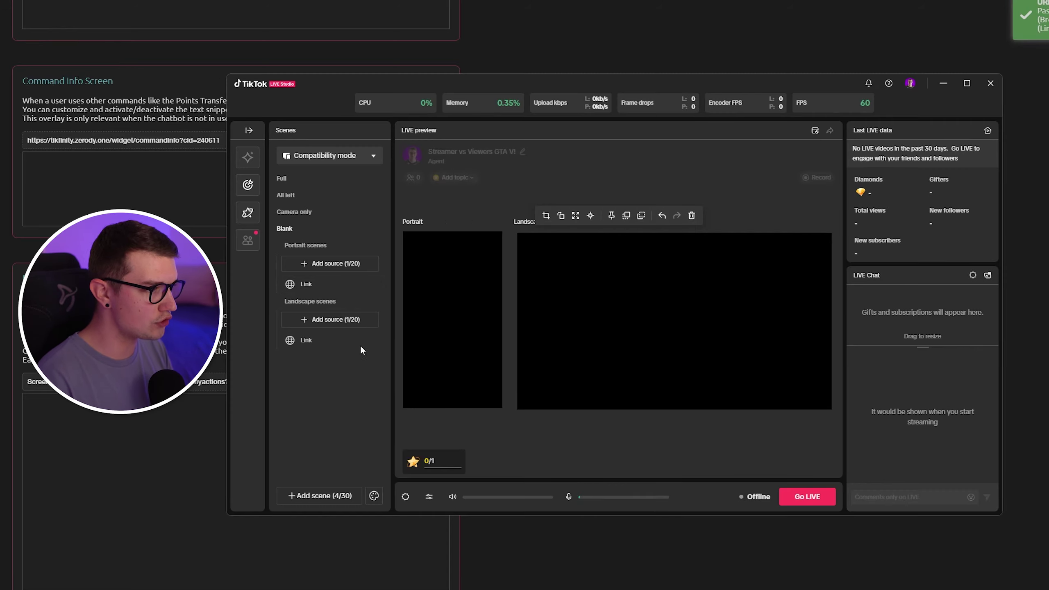
left_click(324, 263)
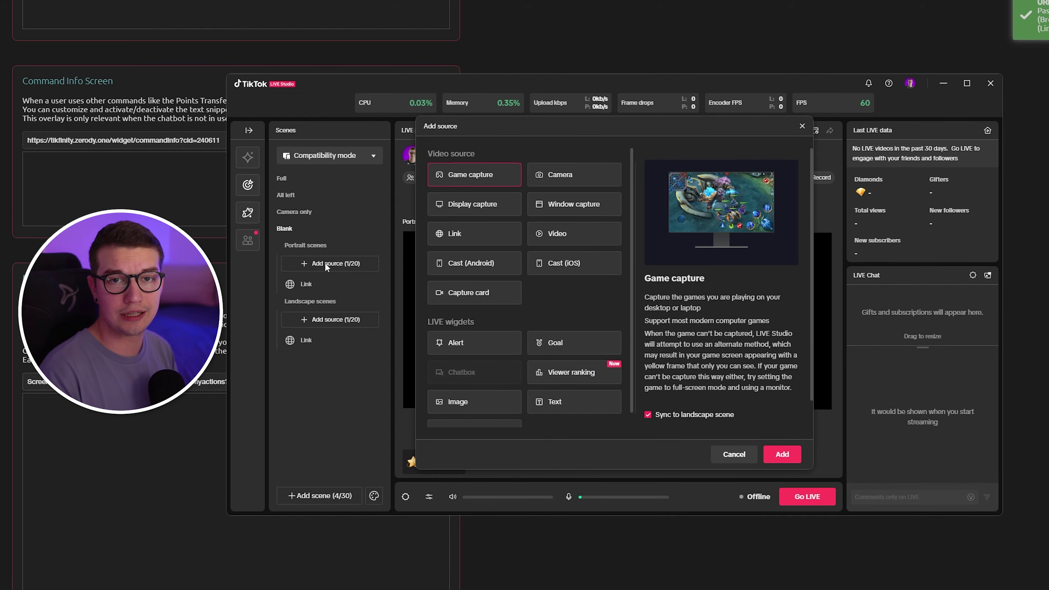
left_click(459, 237)
left_click(782, 454)
left_click(520, 238)
key("ctrl+v")
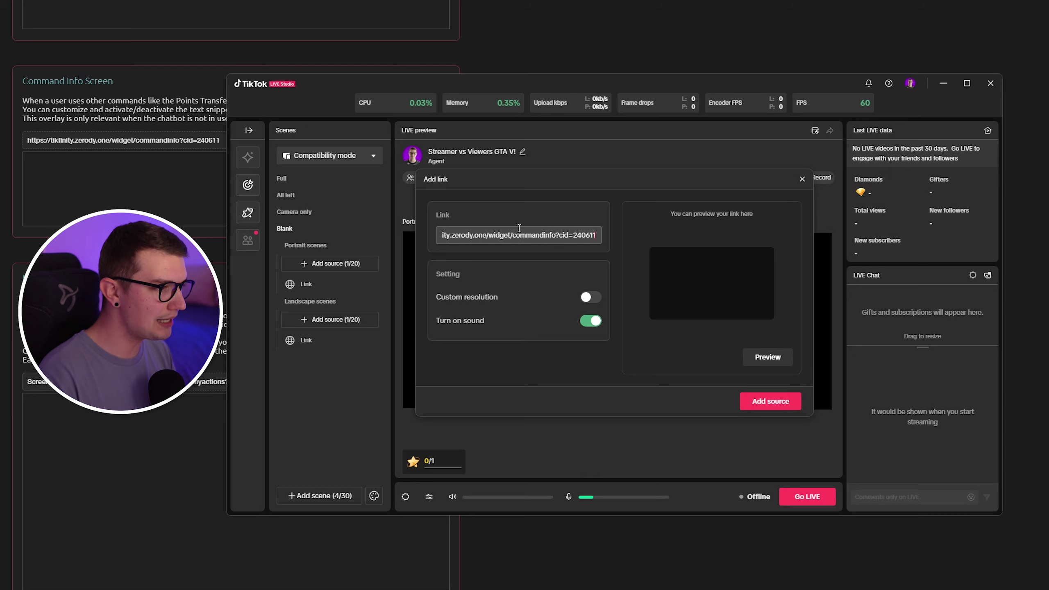
left_click(771, 401)
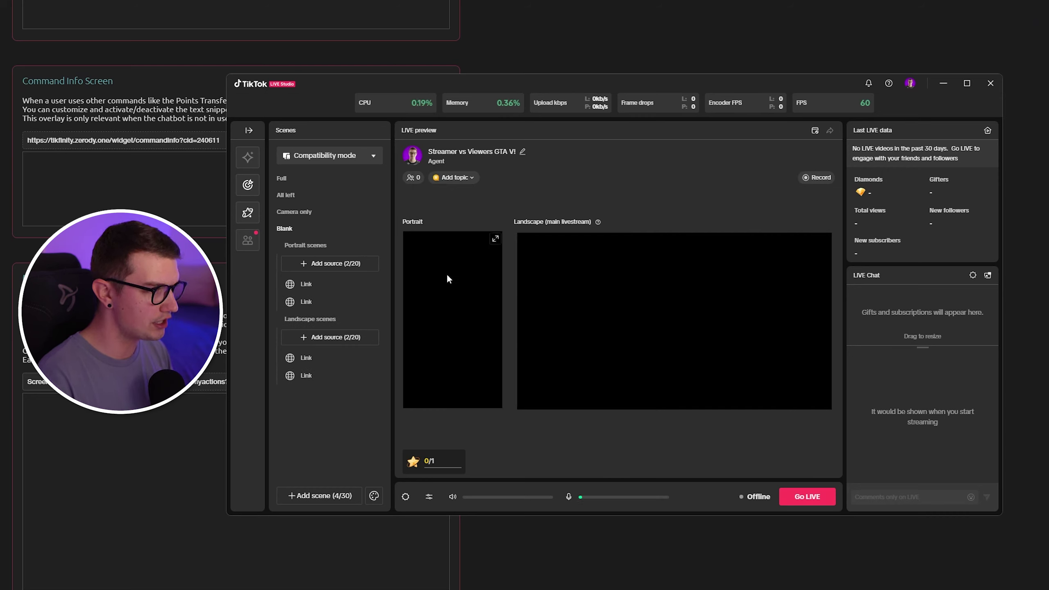
left_click(329, 286)
left_click_drag(455, 363, 422, 253)
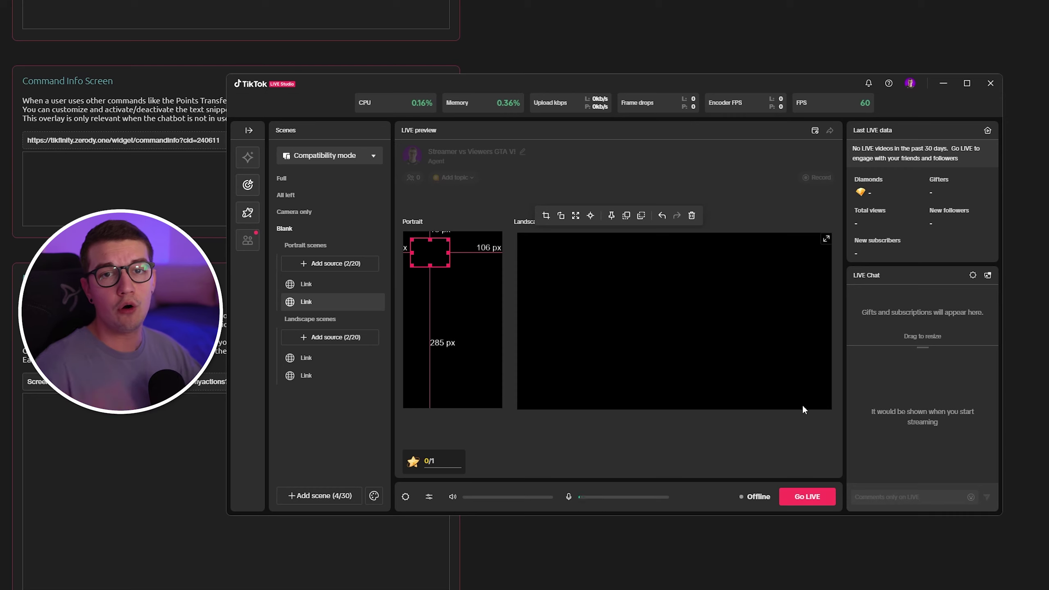